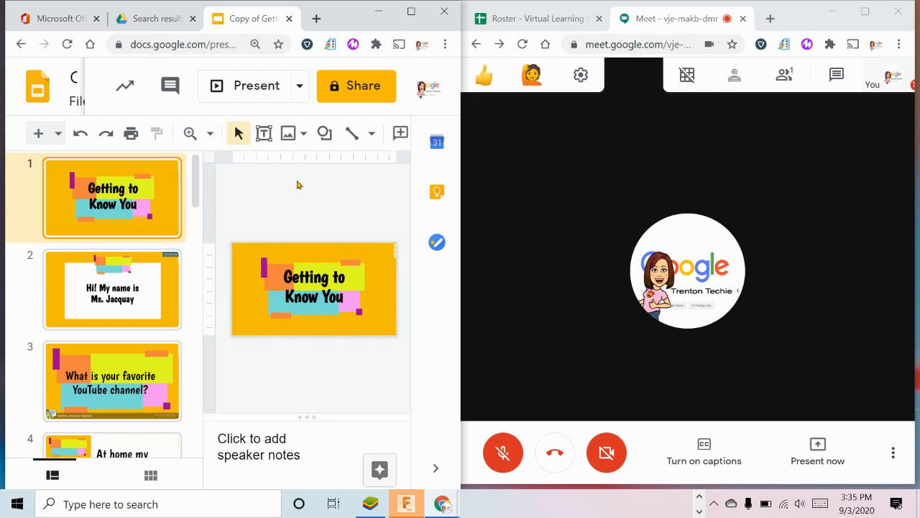
# Replace the 'edit#slide=id.p1' ending of the URL with 'present' and reload the deck as a slideshow.
pyautogui.click(189, 44)
pyautogui.press('End')
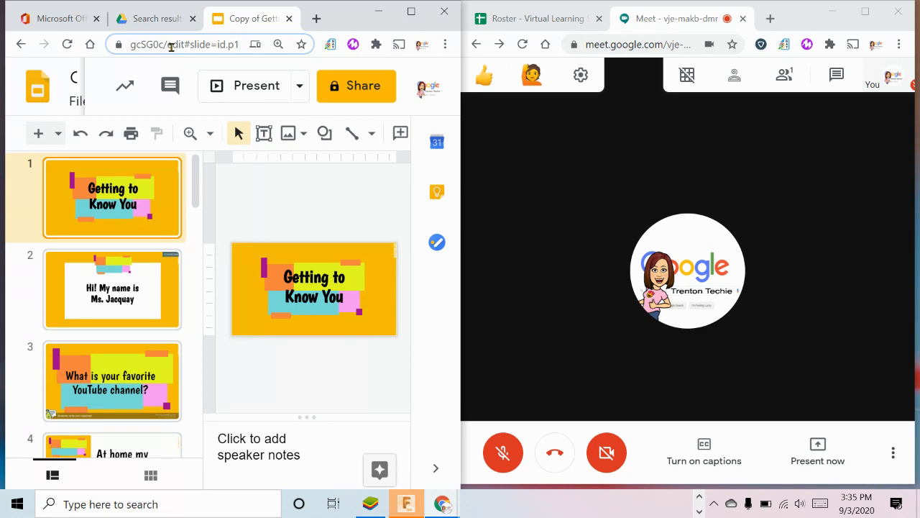
pyautogui.moveTo(169, 46); pyautogui.dragTo(260, 49)
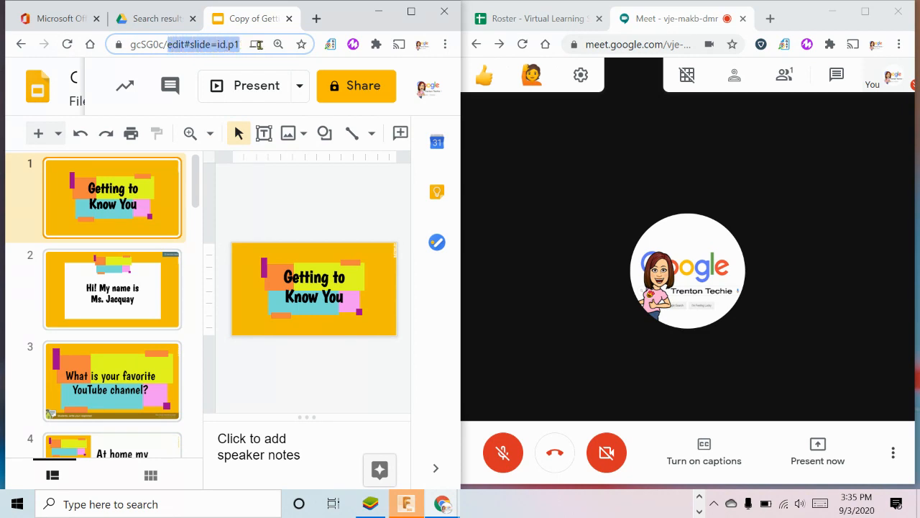
pyautogui.press('BackSpace')
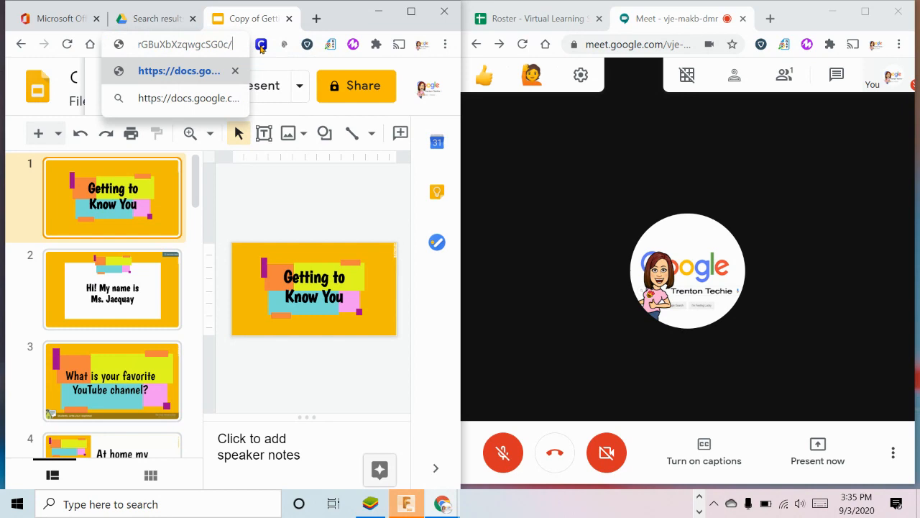
pyautogui.write('present')
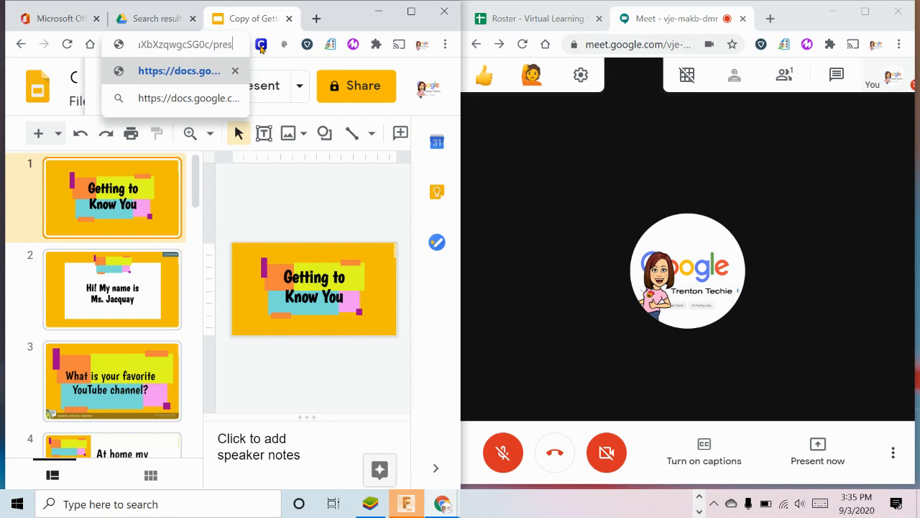
pyautogui.press('Return')
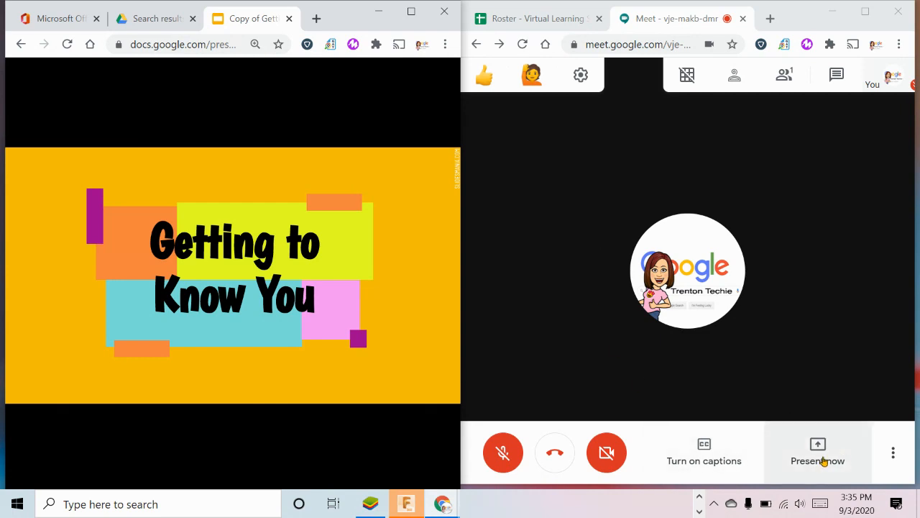
# Choose Present now, A Chrome tab, and pick the Copy of Getting to Know You Template tab.
pyautogui.click(823, 461)
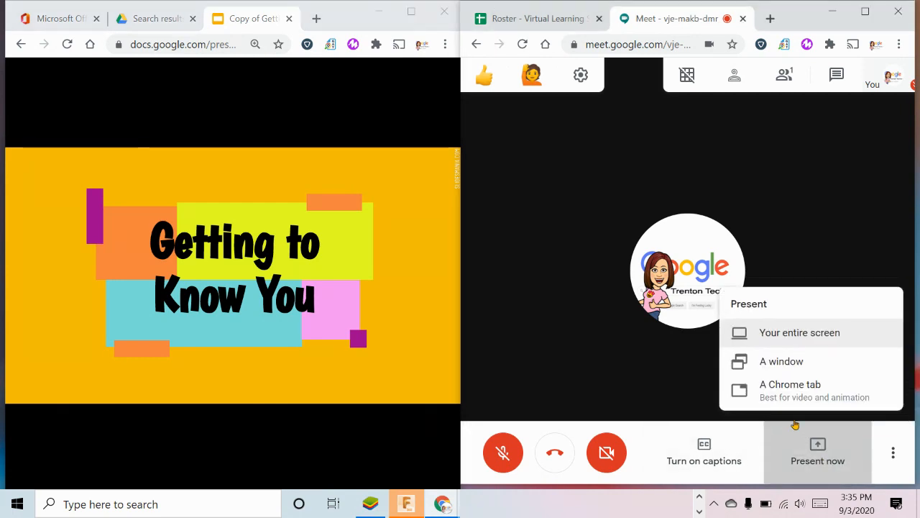
pyautogui.click(775, 397)
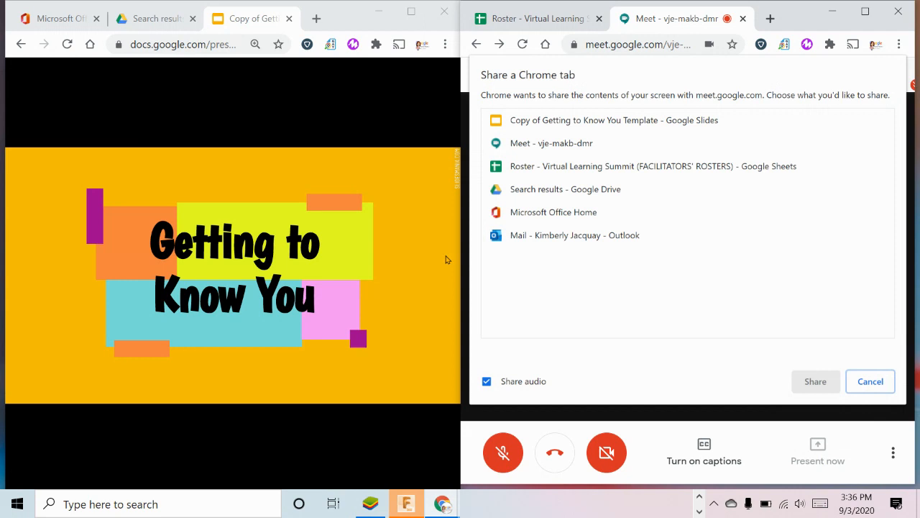
pyautogui.click(532, 122)
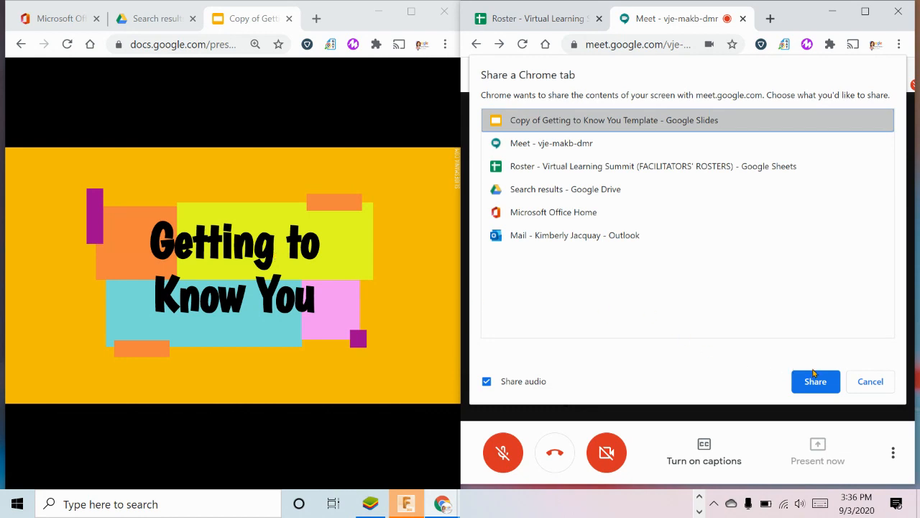
# Confirm sharing so Meet switches to the 'You're presenting to everyone' view.
pyautogui.click(816, 381)
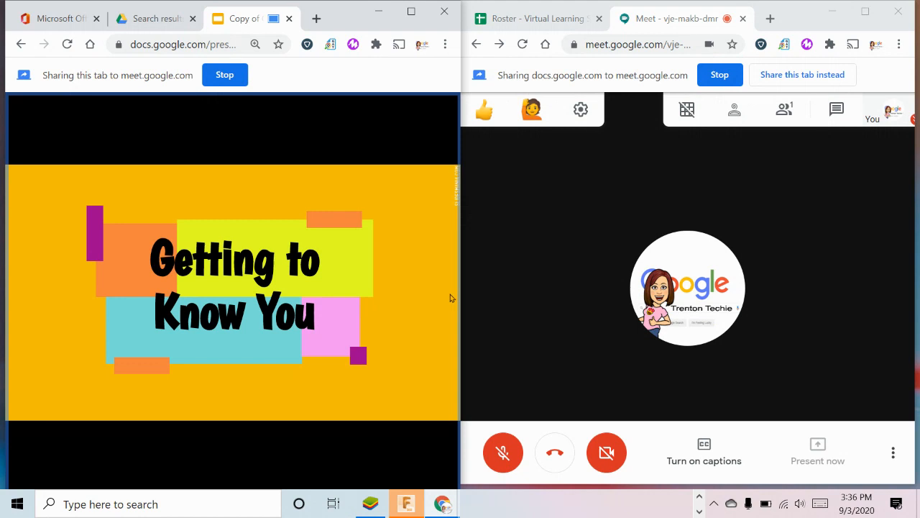